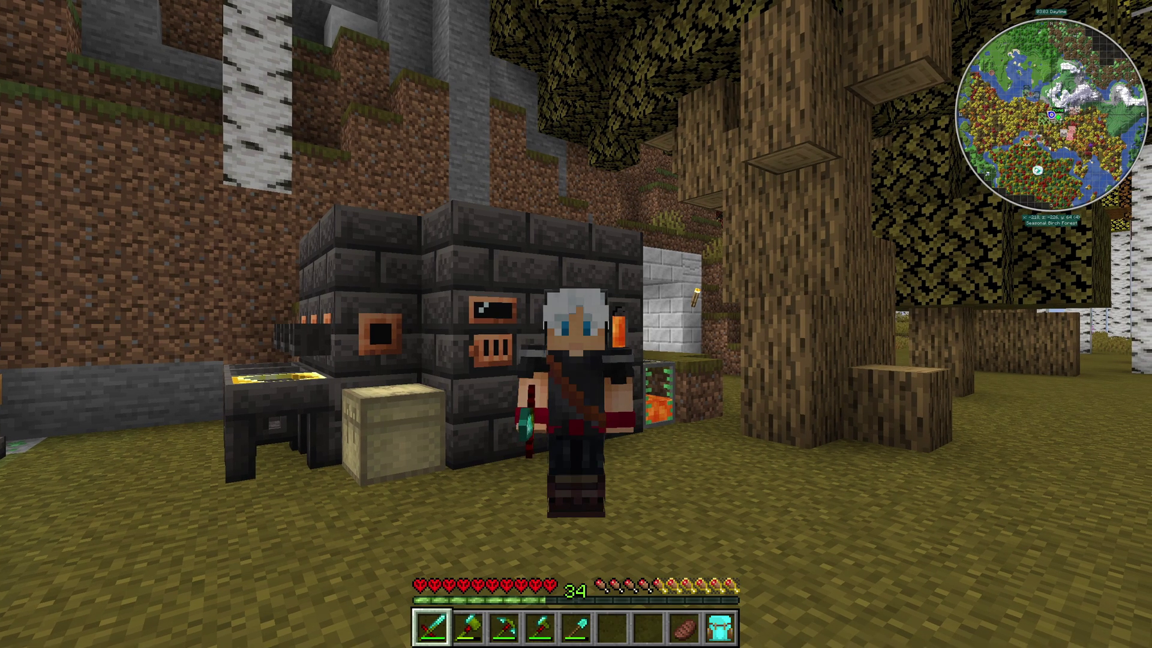
scroll(575, 324, down, 1)
scroll(576, 324, down, 1)
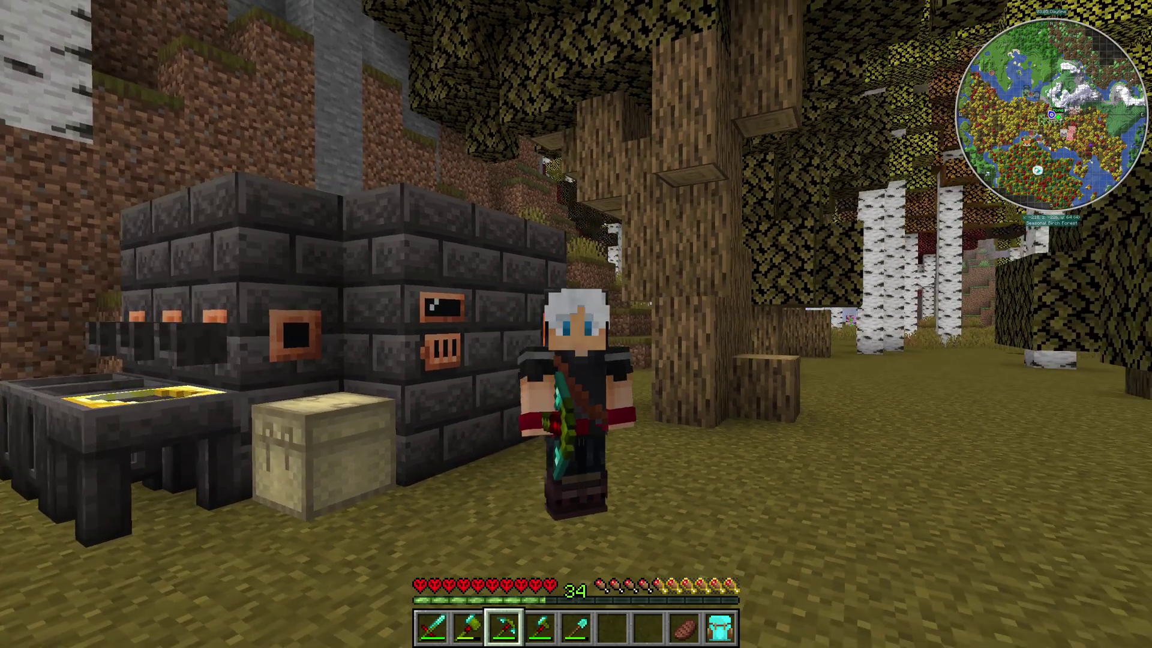
right_click(575, 324)
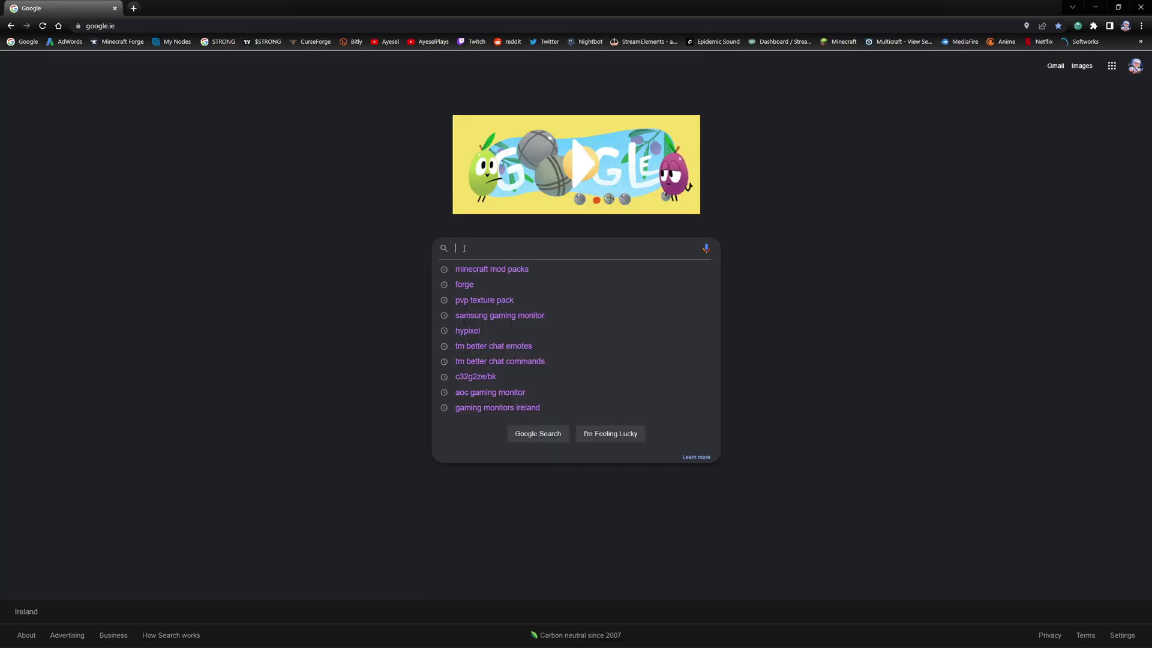
- Search Google for "ftd mod packs" and open the Feed The Beast website from the results
text(b mod pac)
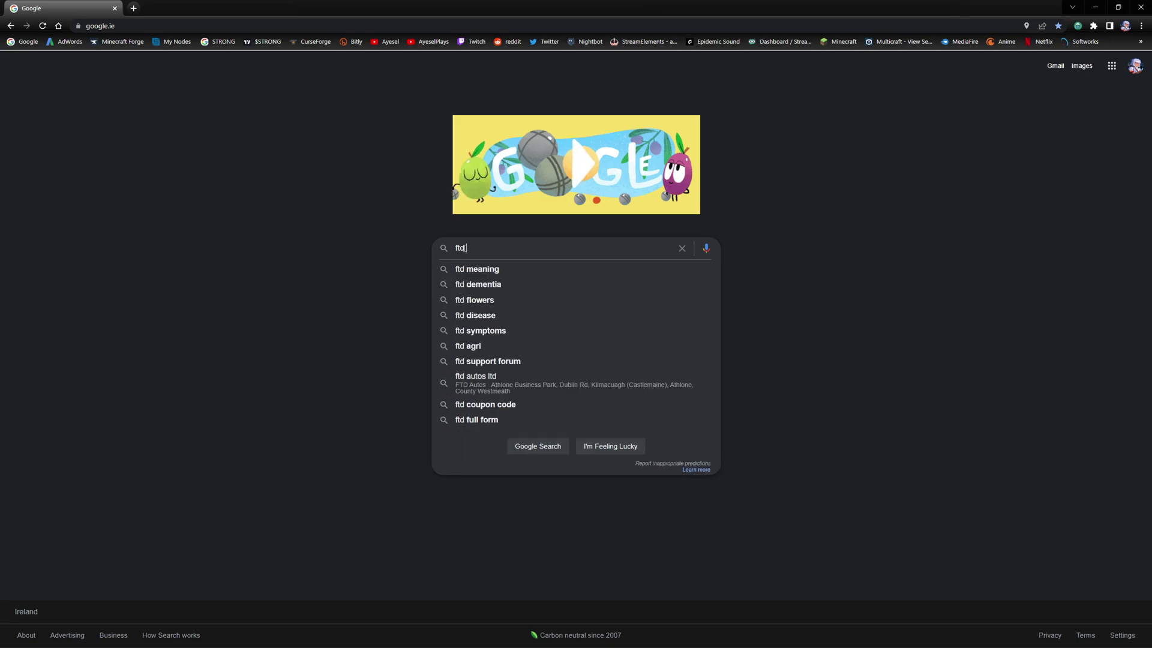
text(ks)
key(Return)
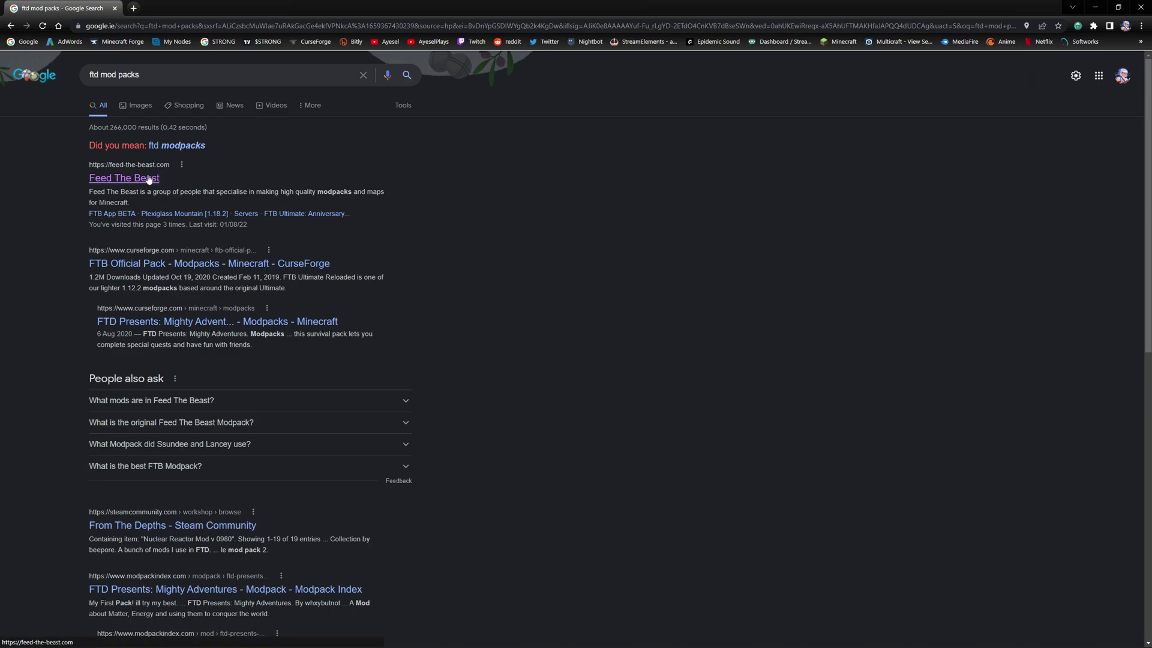
click(136, 180)
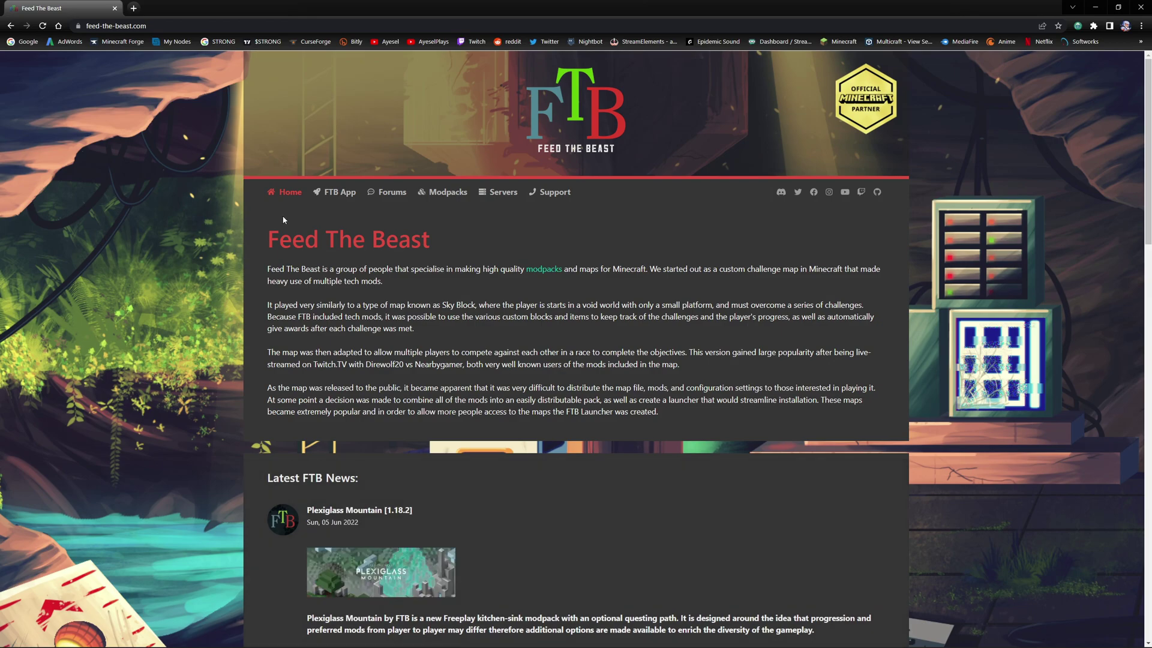
- Download the FTB App installer for Windows from the Feed The Beast site and run it
click(337, 198)
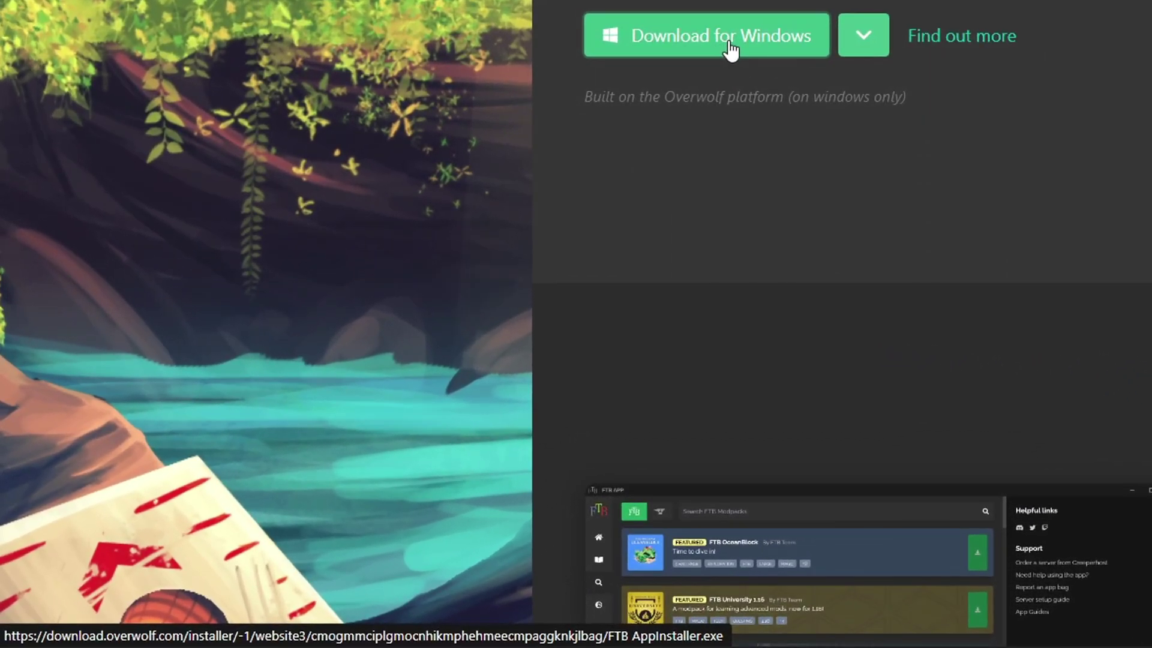
click(600, 155)
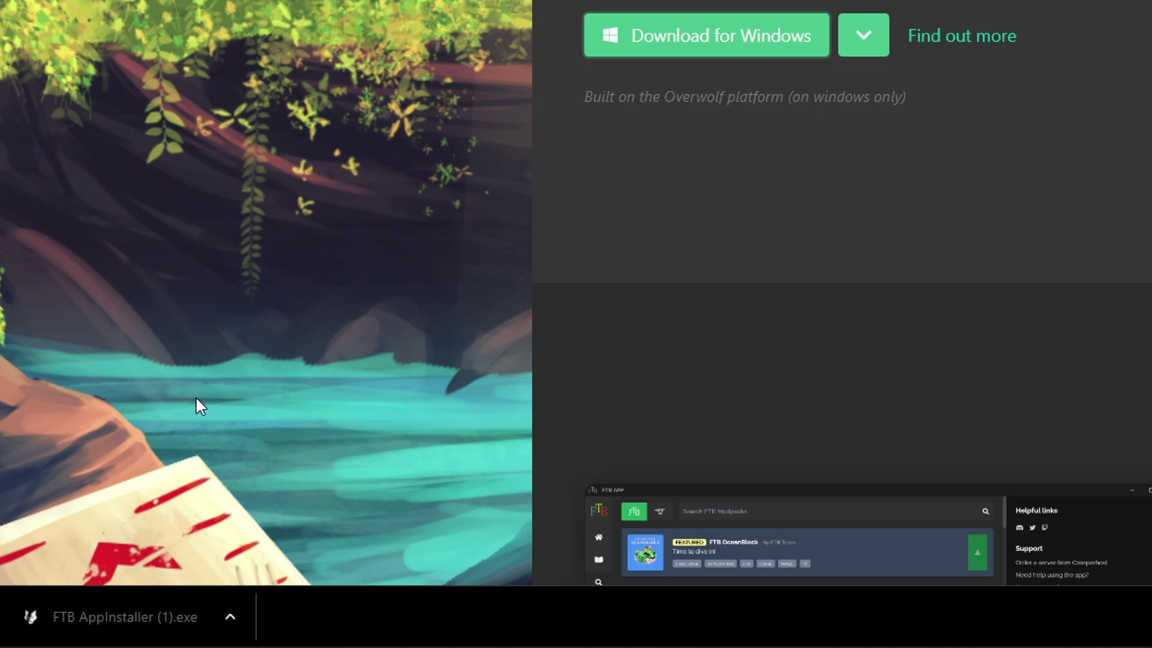
click(230, 616)
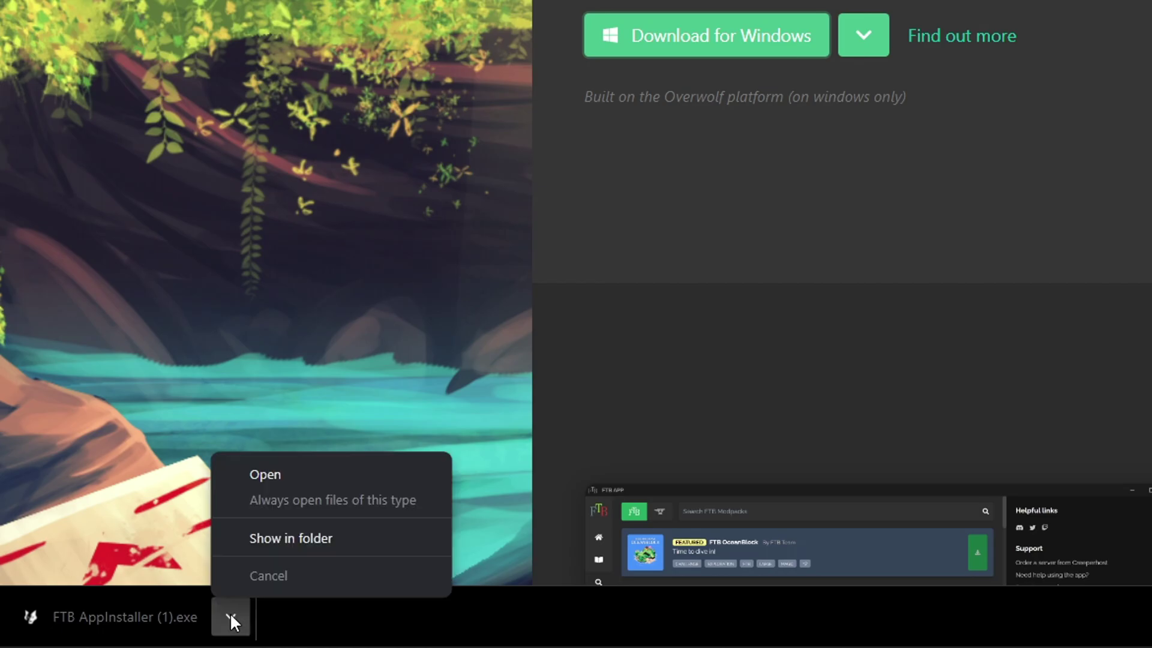
click(273, 473)
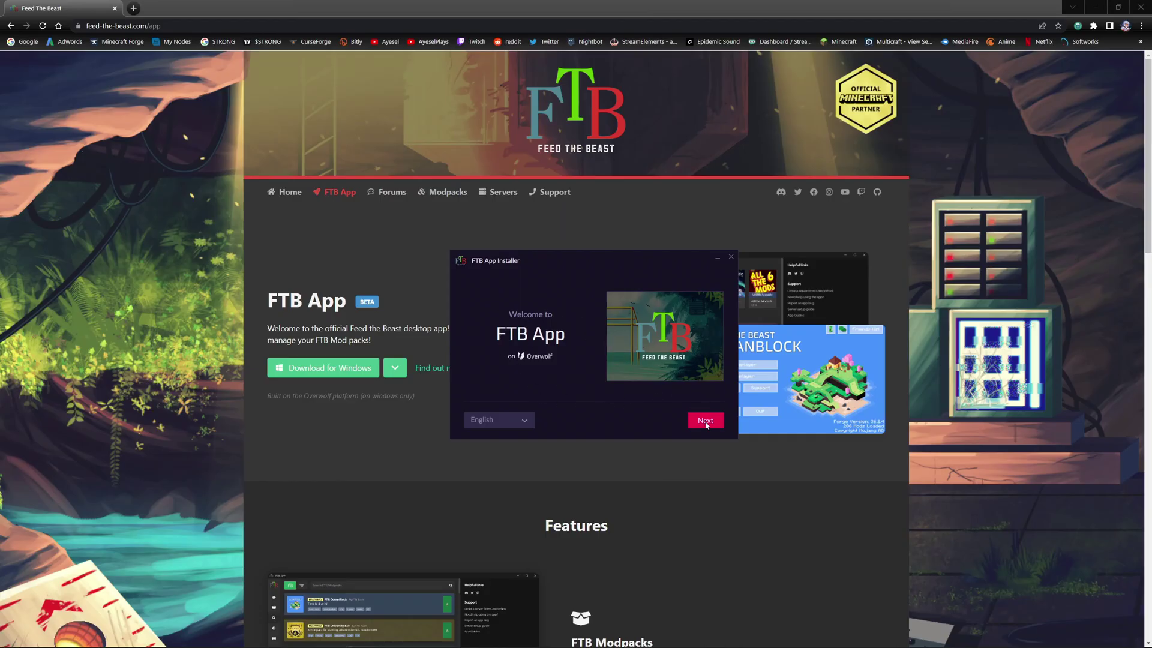
- Install the FTB App with desktop shortcuts for FTB App and Overwolf, accepting the terms and privacy notice, and launch it
click(705, 420)
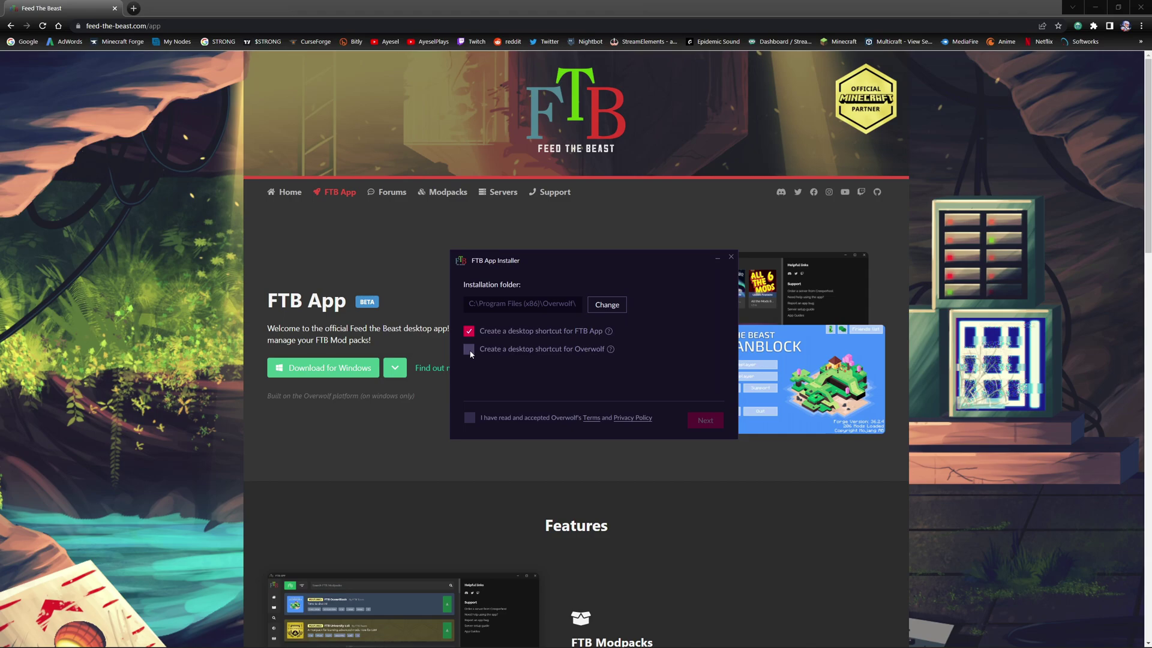
click(470, 417)
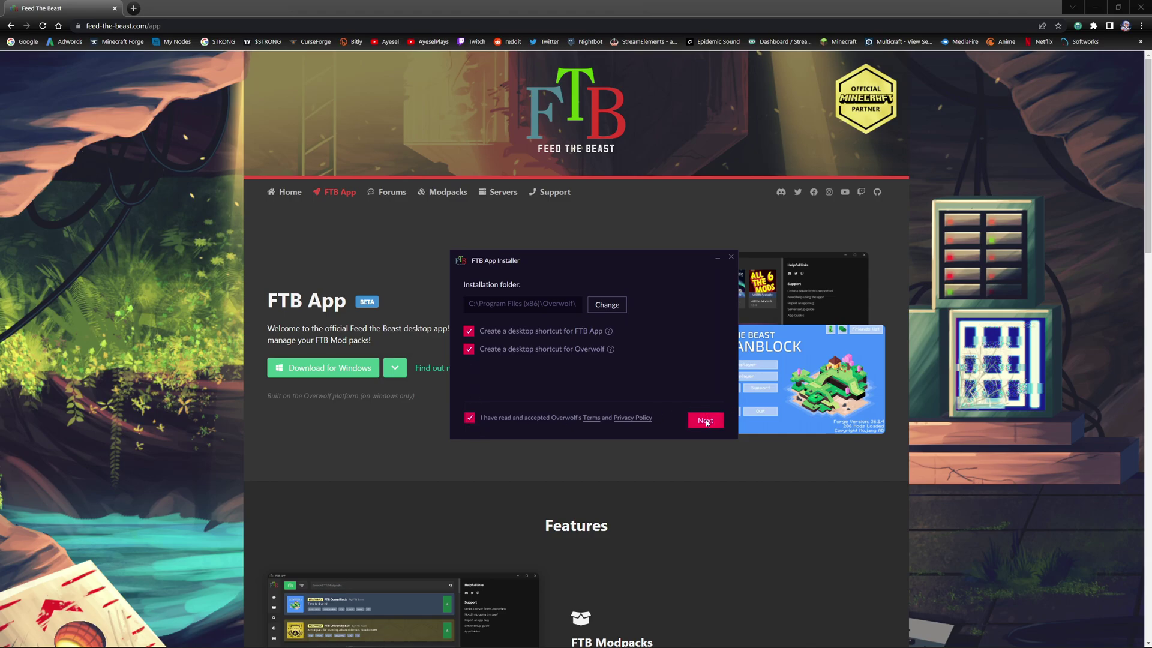
click(706, 421)
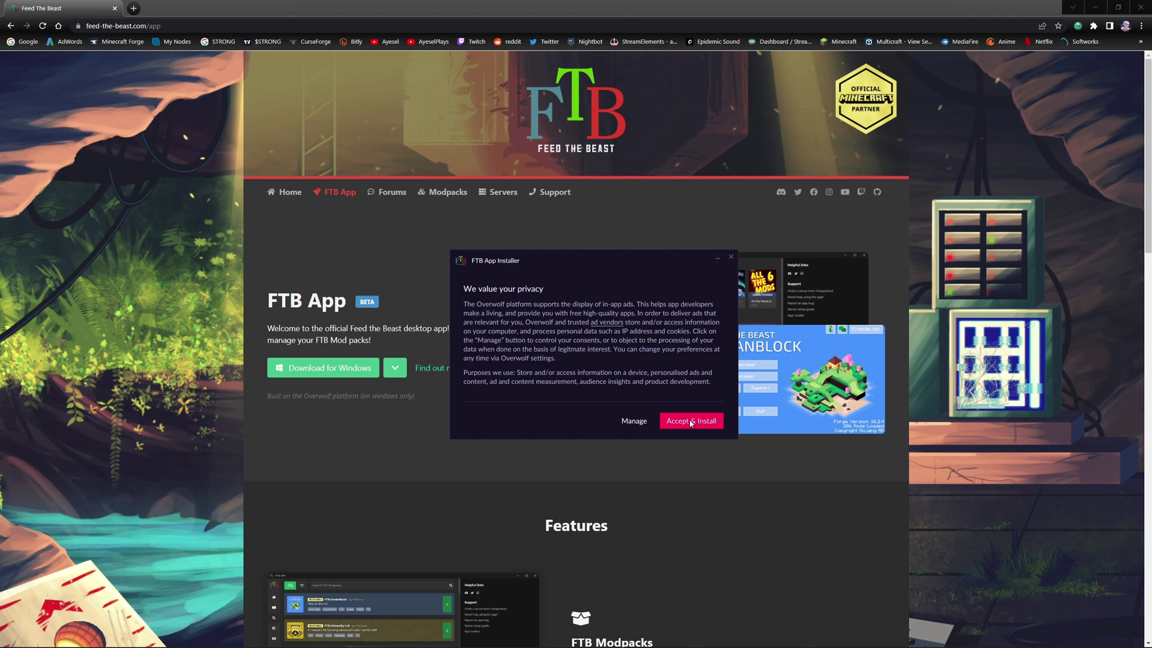
click(672, 418)
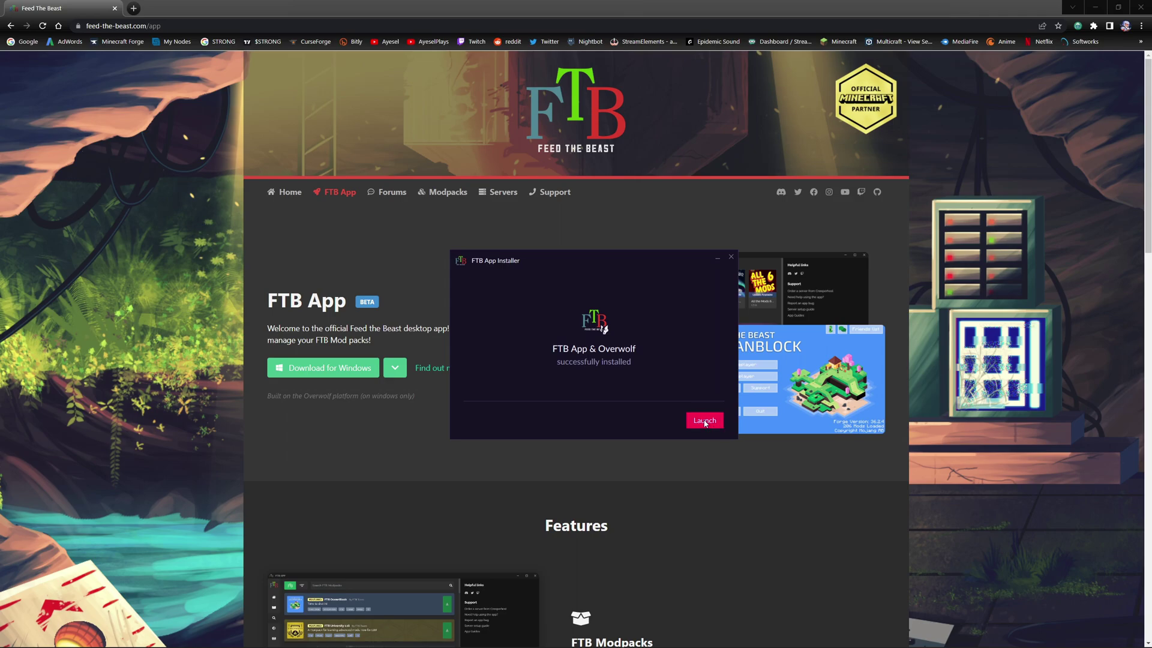
click(704, 420)
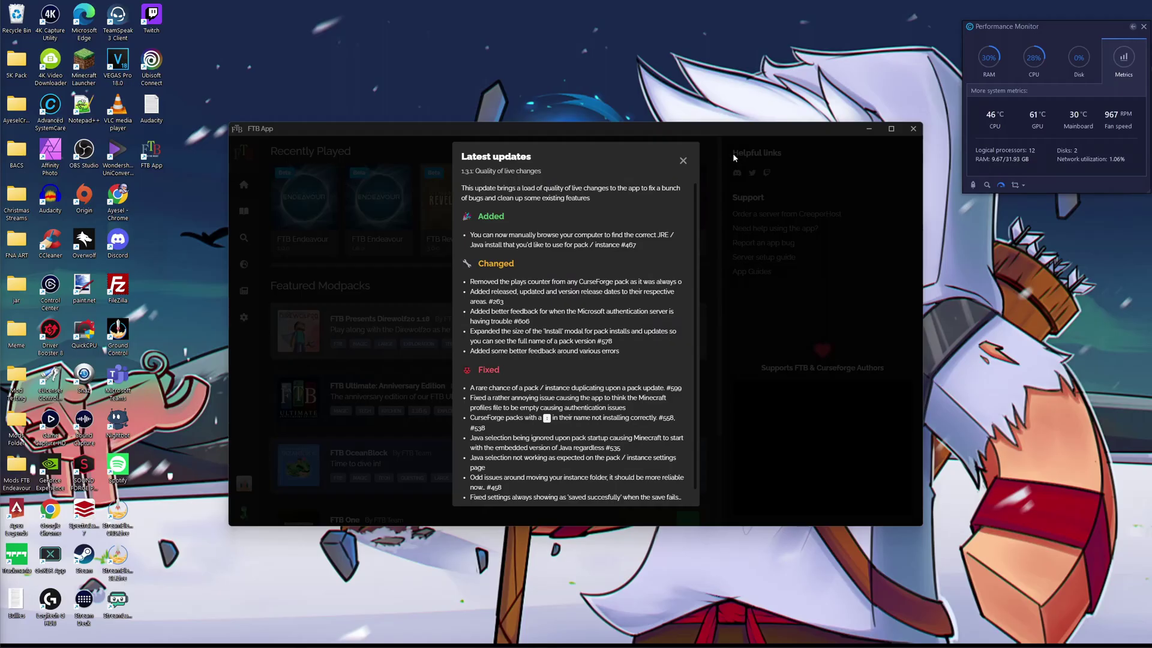
- Dismiss the latest updates notes and maximise the FTB App window
click(683, 161)
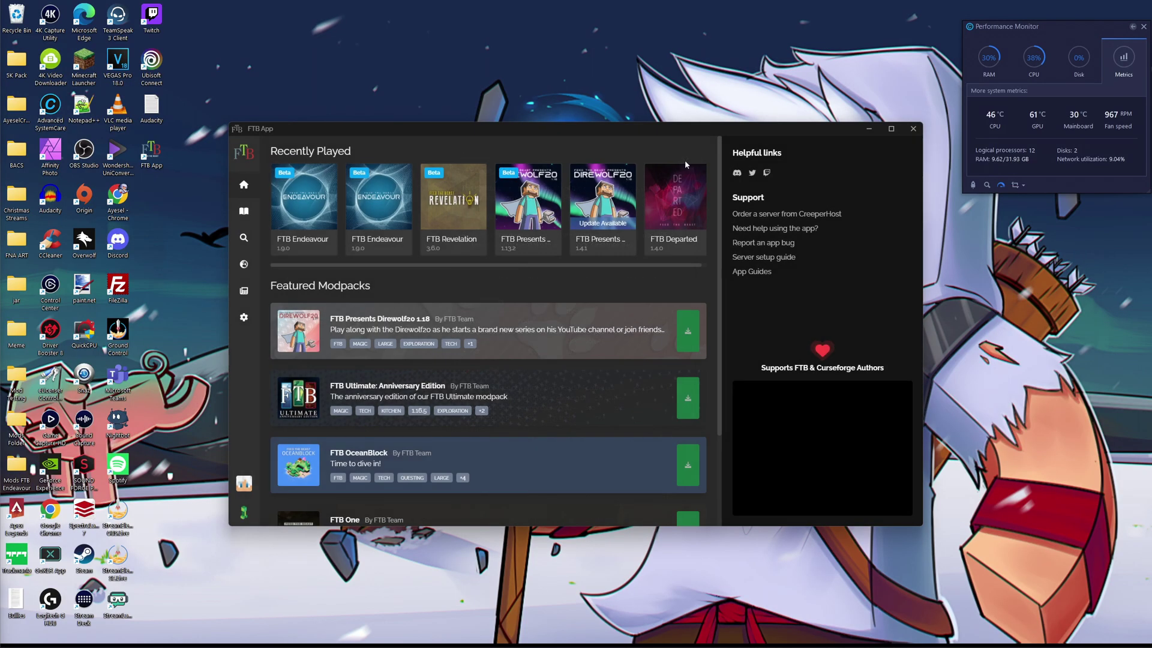
double_click(660, 128)
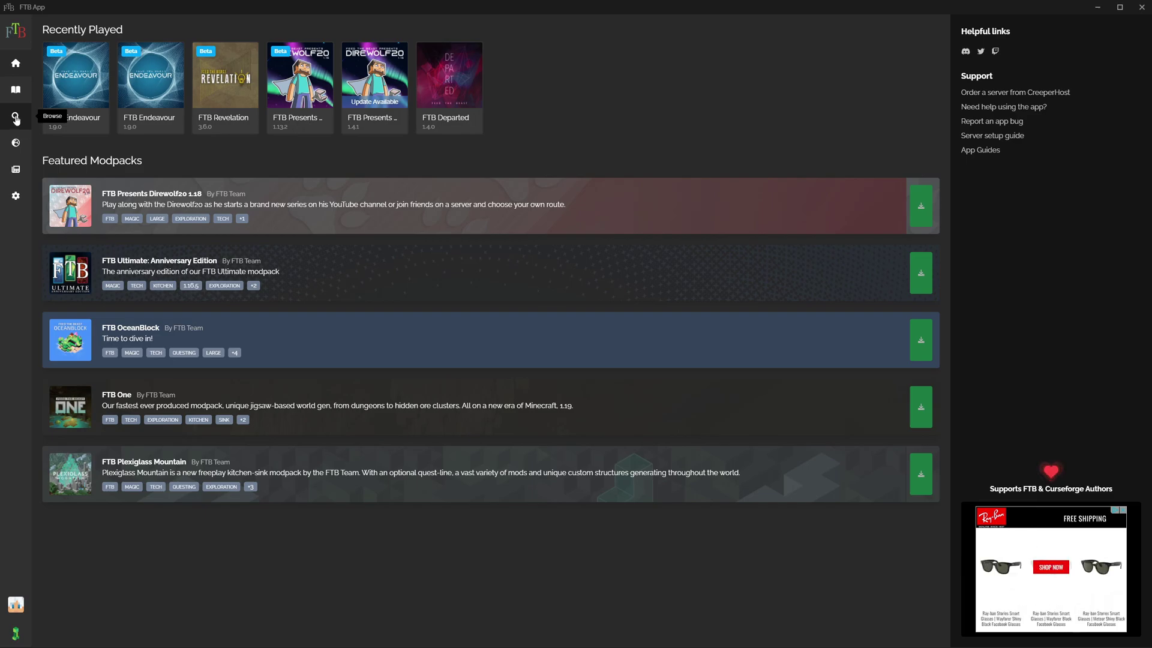
- Browse the available modpacks and try a CurseForge modpack search for "all the"
click(16, 118)
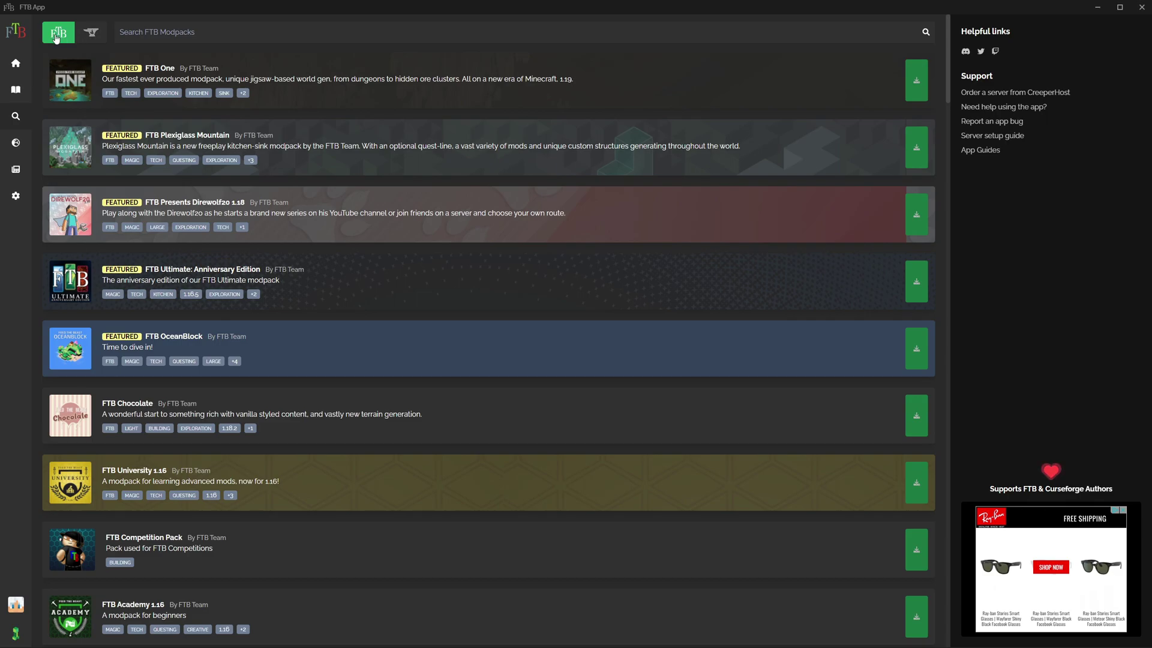
click(95, 36)
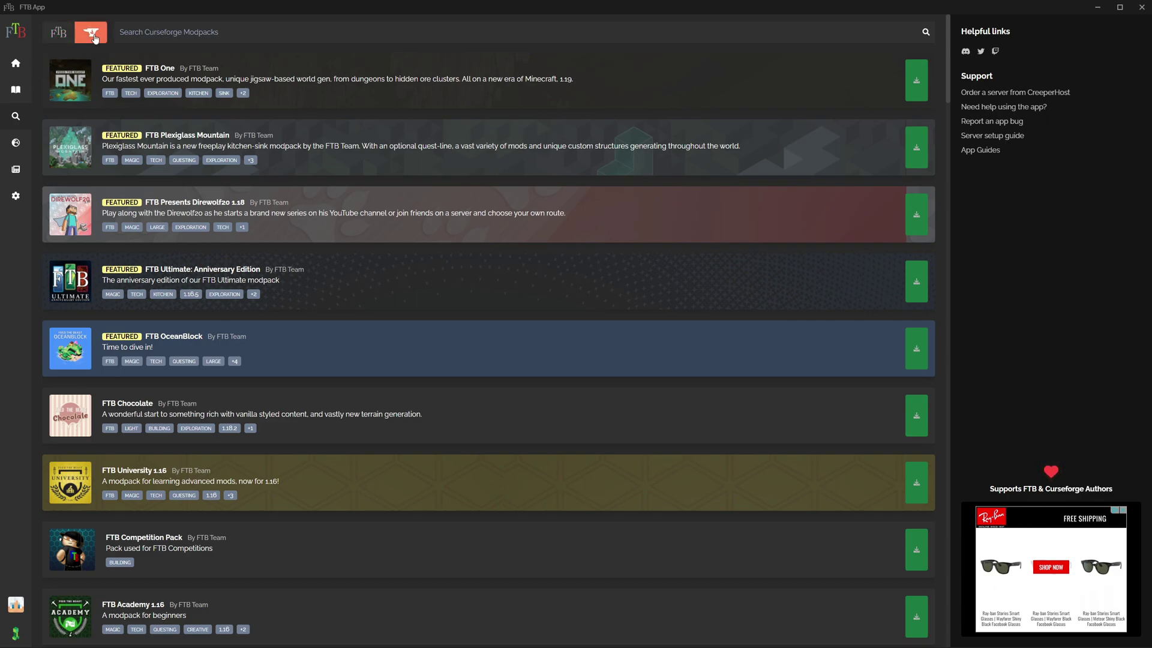
click(141, 34)
text(all the)
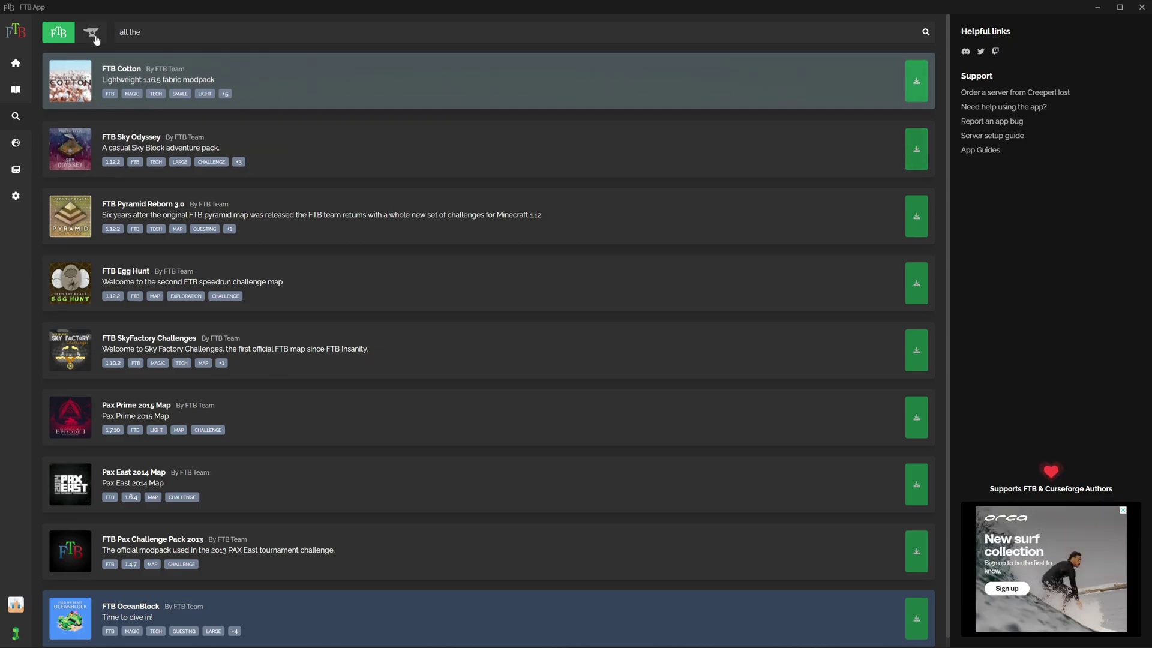
click(17, 93)
click(15, 116)
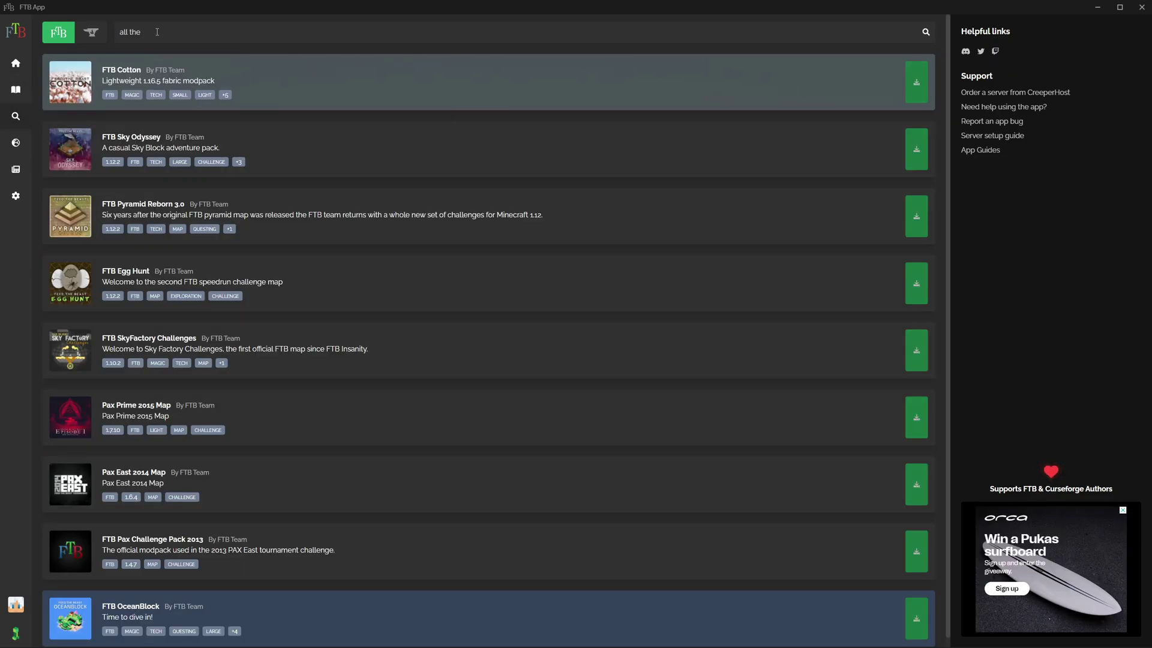
- Replace the search text with "infinity" to search the FTB modpacks
key(BackSpace)
key(BackSpace)
key(BackSpace)
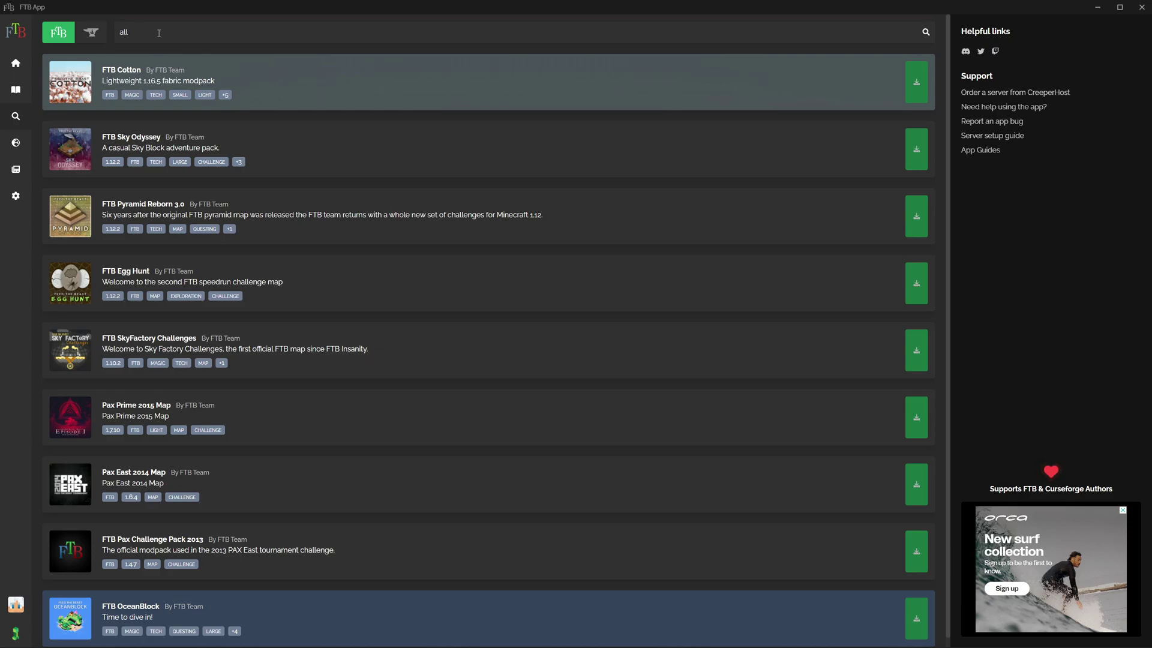
key(BackSpace)
text(infini)
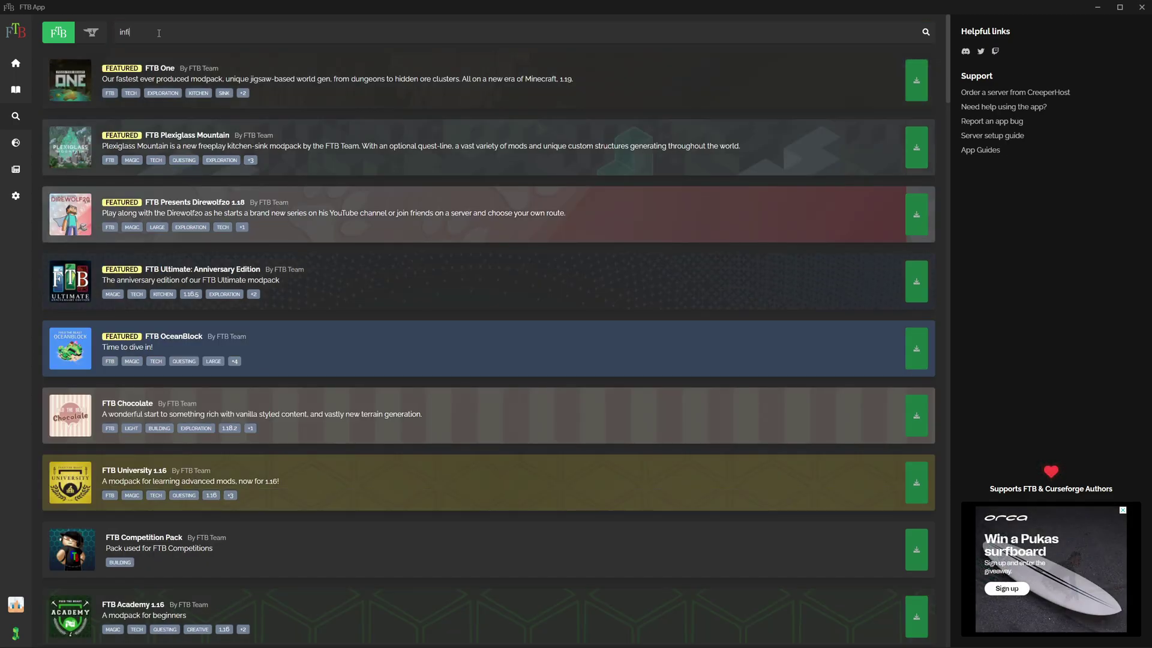
text(ty)
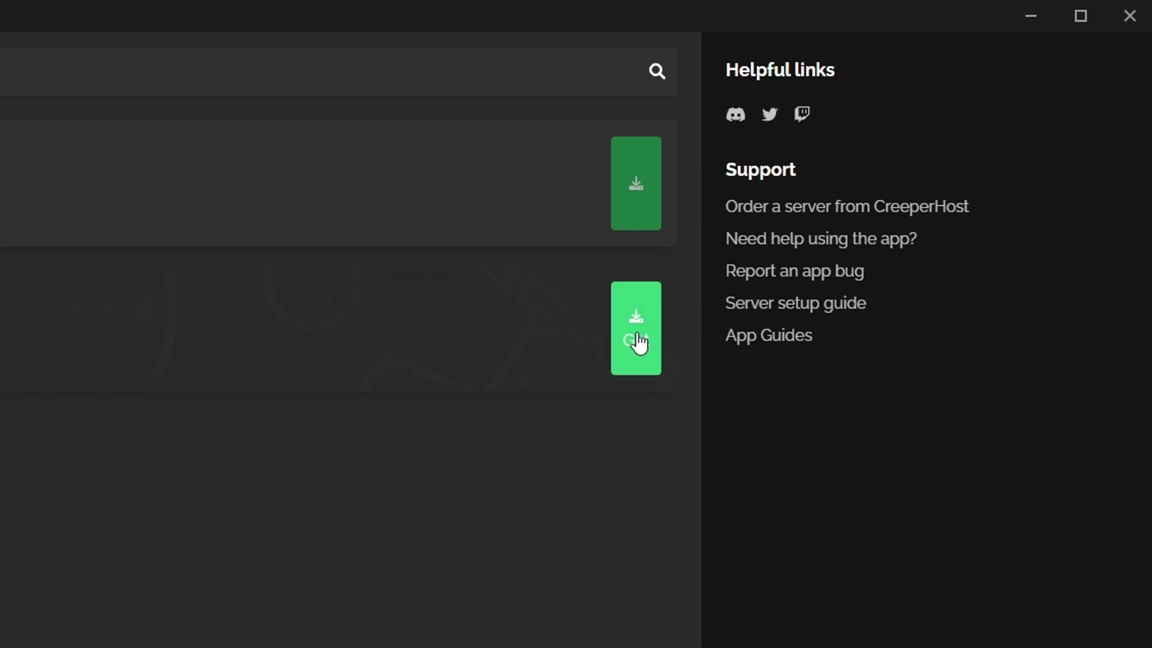
- Install the FTB Infinity Evolved 1.7 modpack in release version 3.1.0 and go to its instance page
click(637, 340)
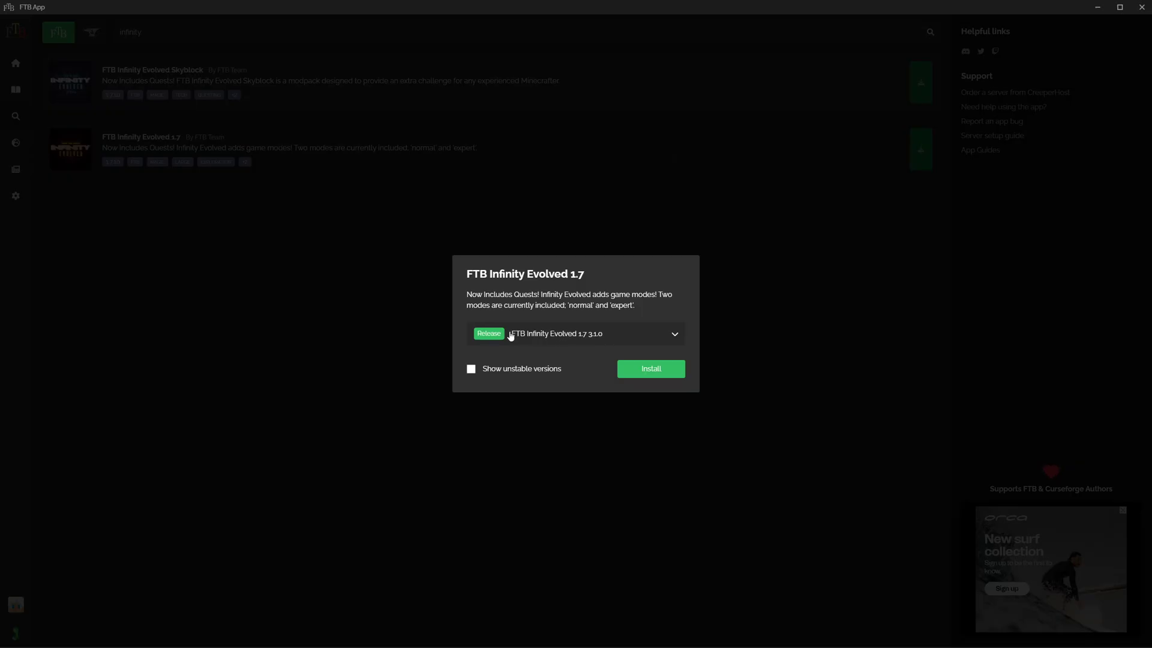
click(676, 337)
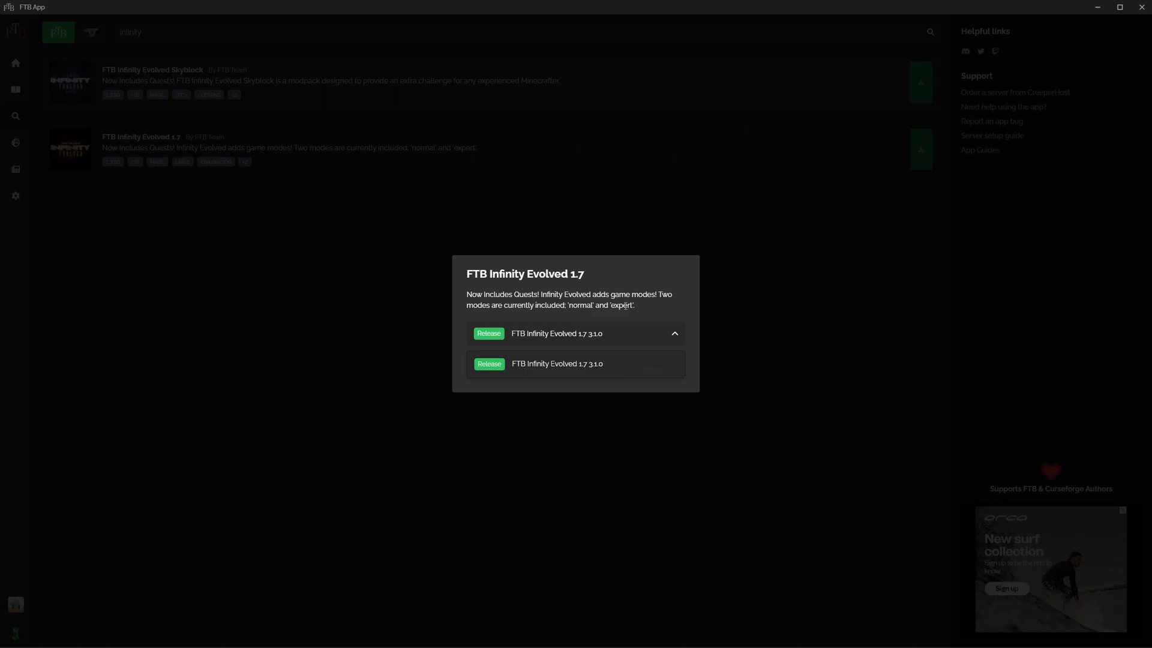
click(642, 338)
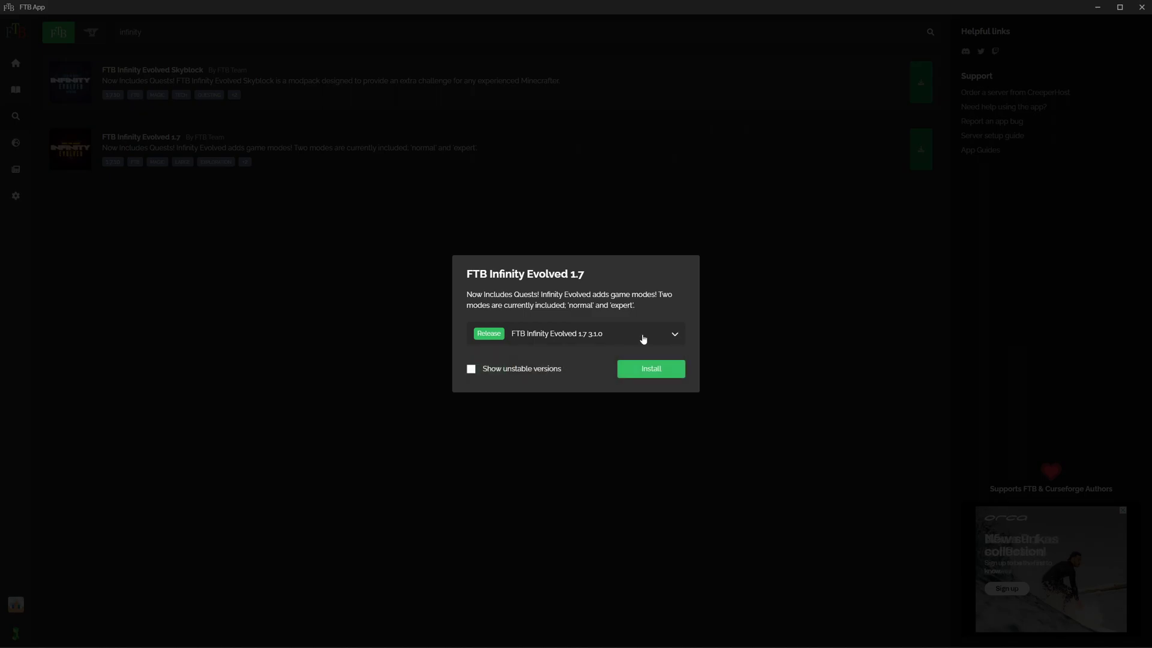
click(652, 370)
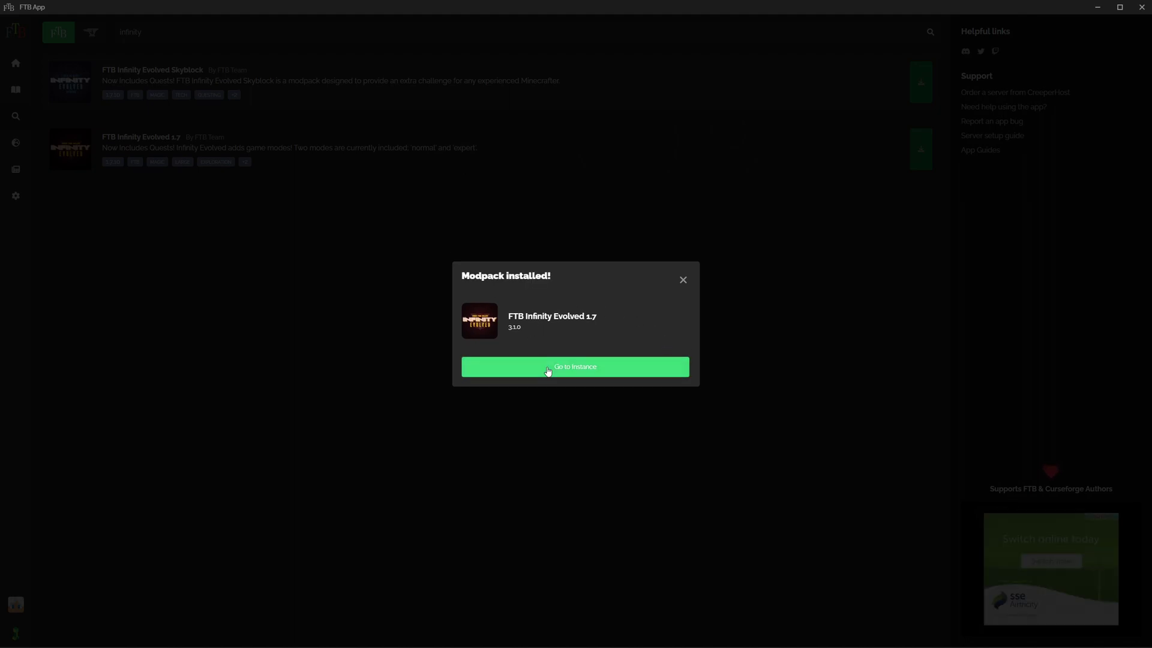
click(577, 369)
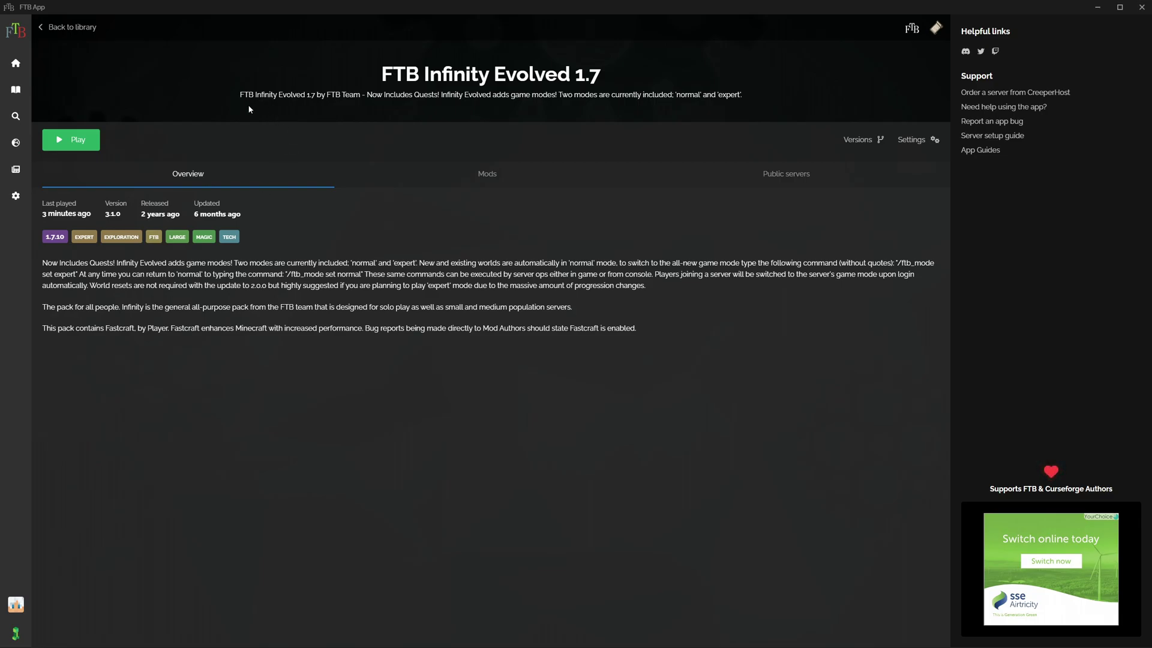
- Open the settings of the FTB Infinity Evolved 1.7 instance from the library and set its instance memory to 8.06 GB
click(16, 91)
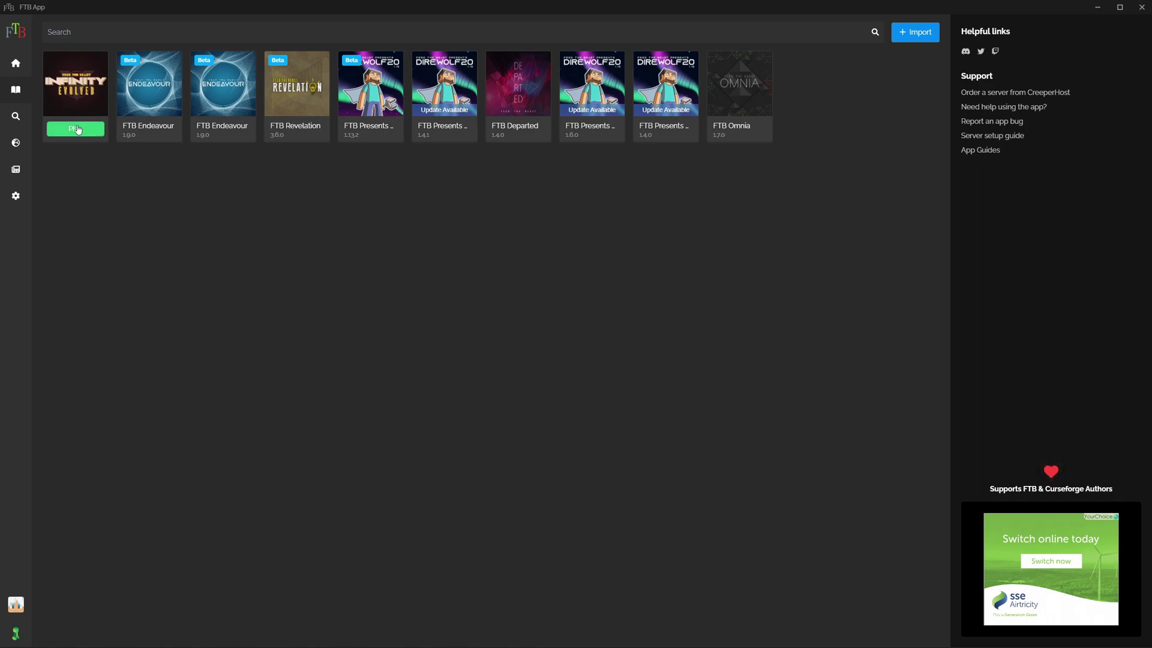
click(75, 85)
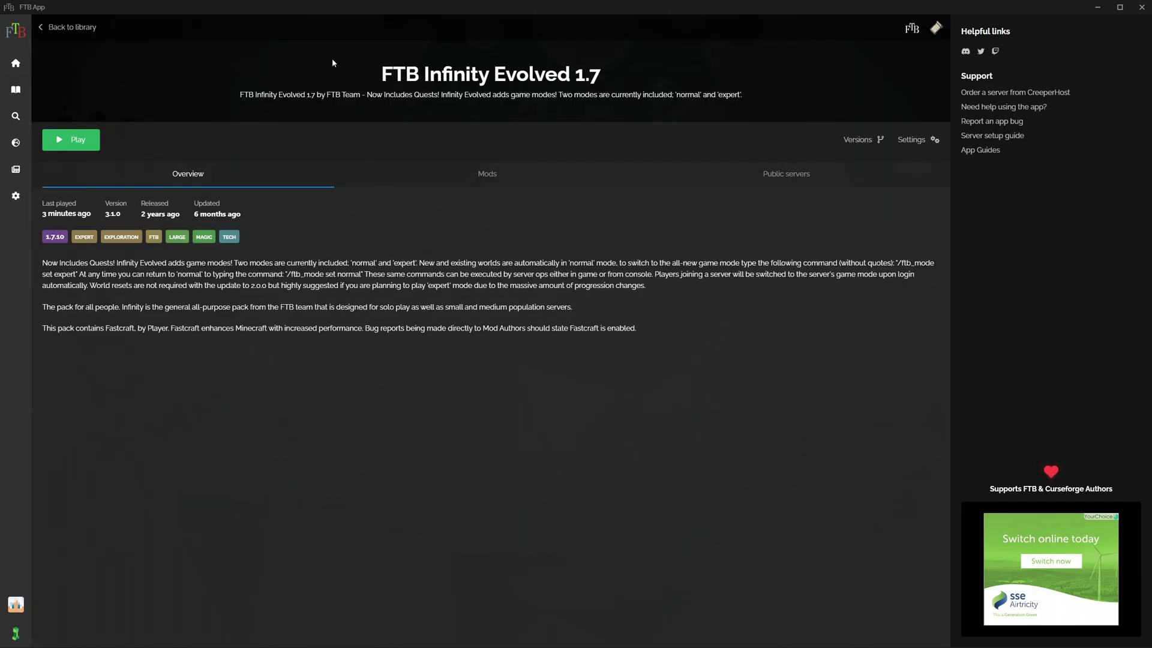
click(934, 140)
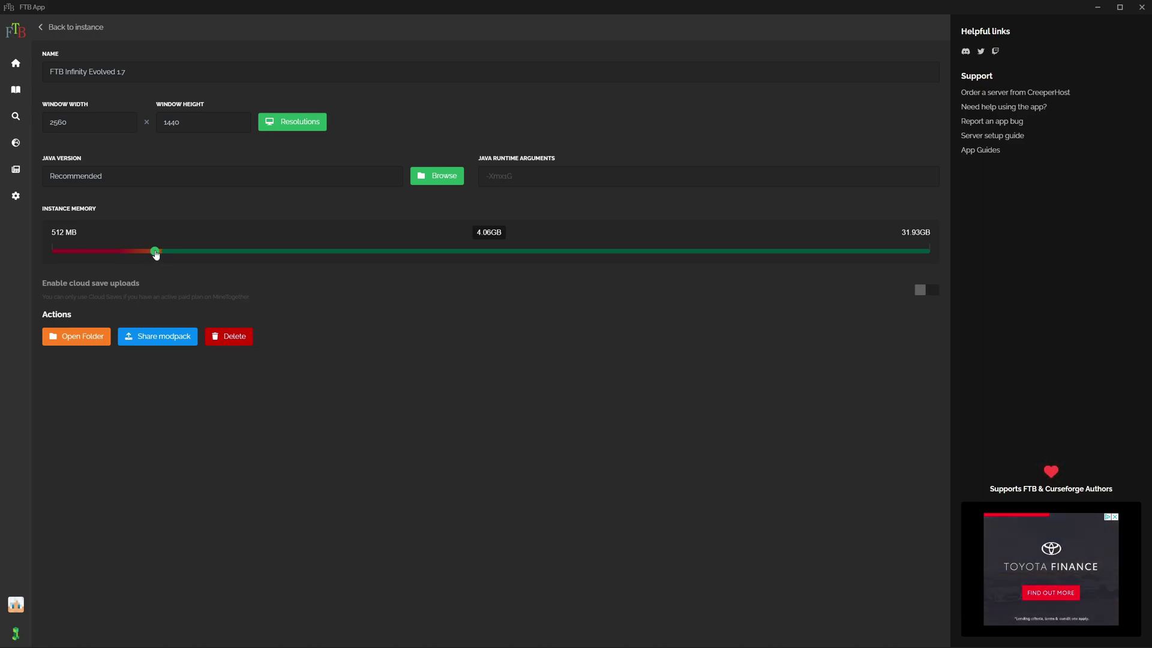
drag(154, 255, 267, 257)
- Reopen the FTB Infinity Evolved 1.7 settings from the library to check the saved instance memory, and return to the instance page
click(16, 93)
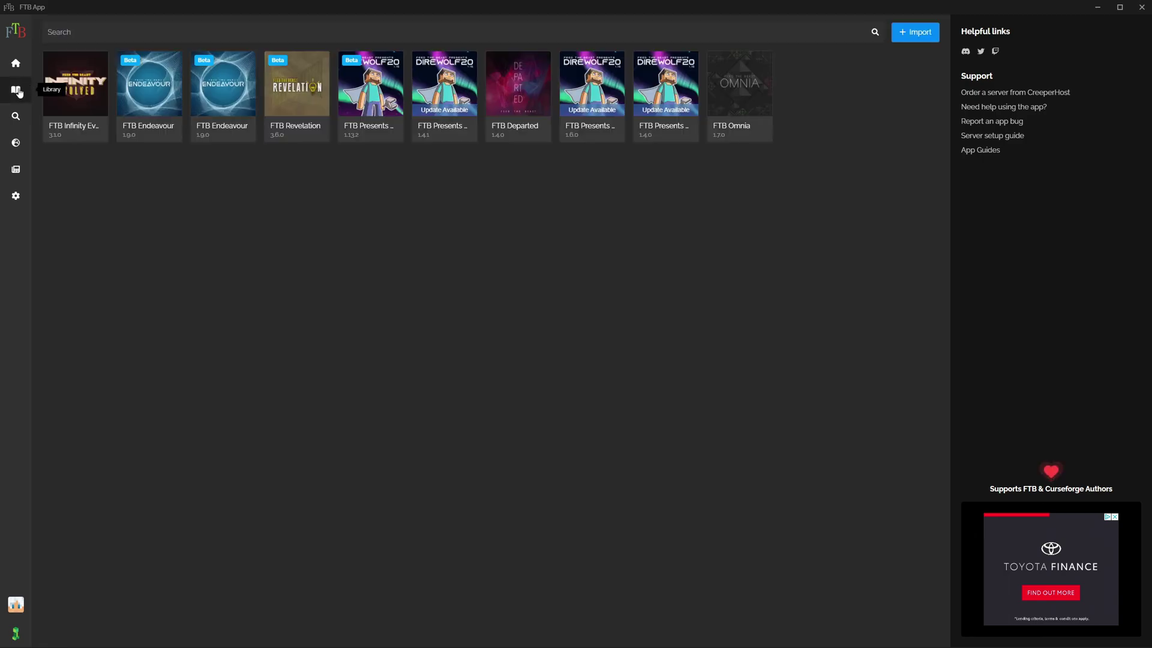
click(76, 94)
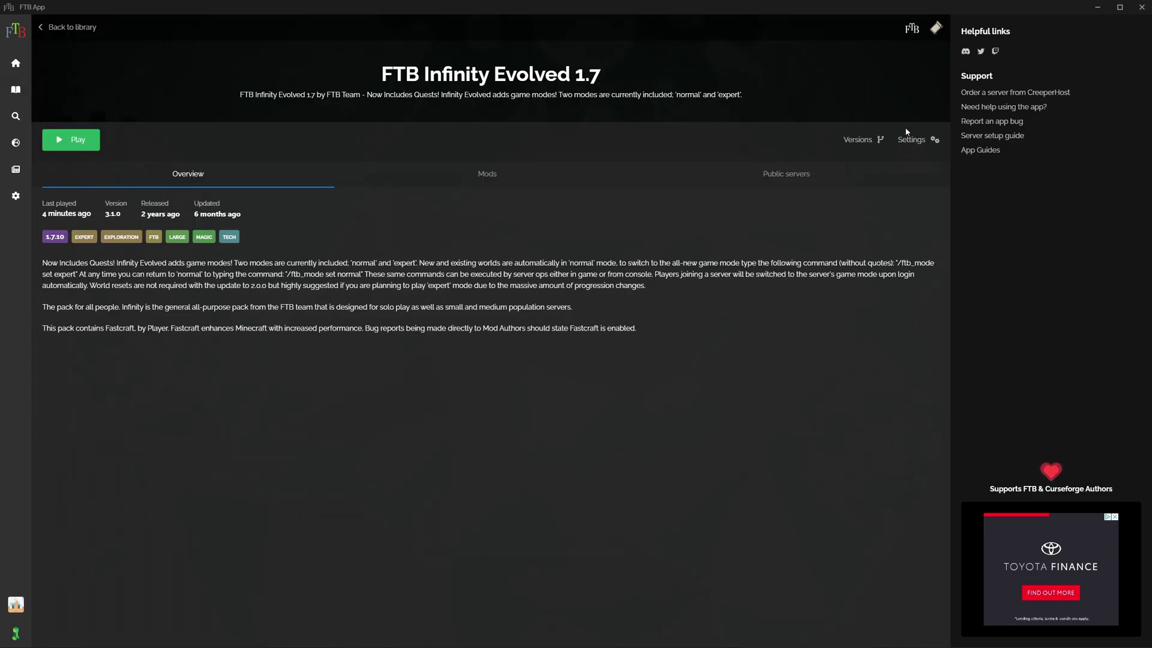
click(934, 141)
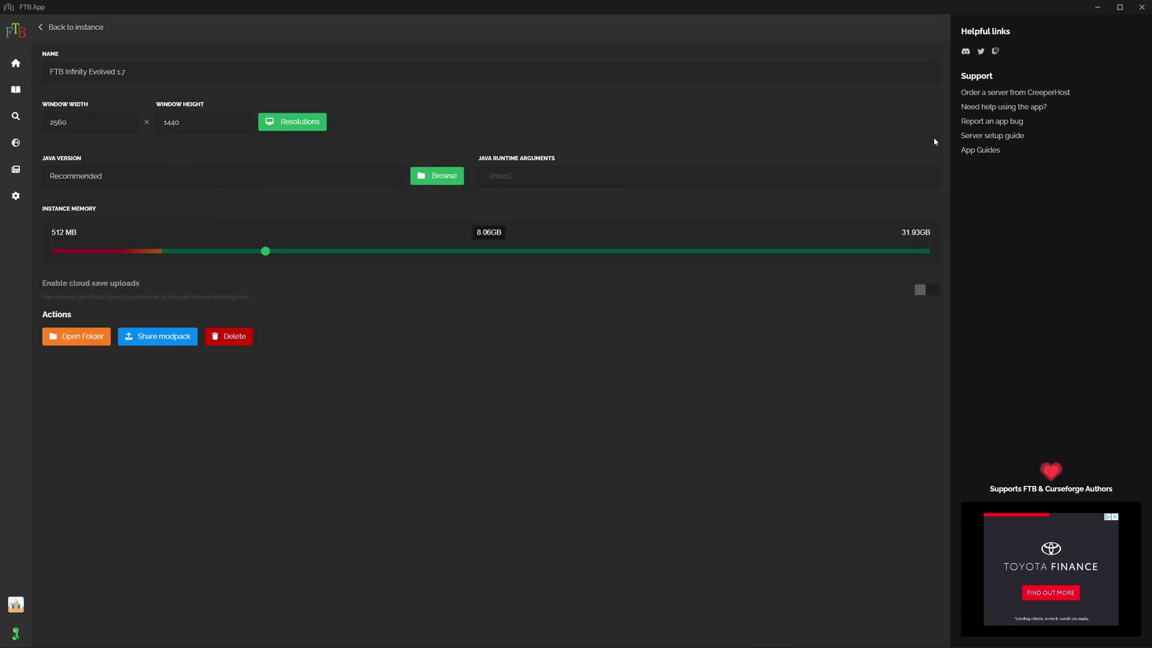
click(42, 27)
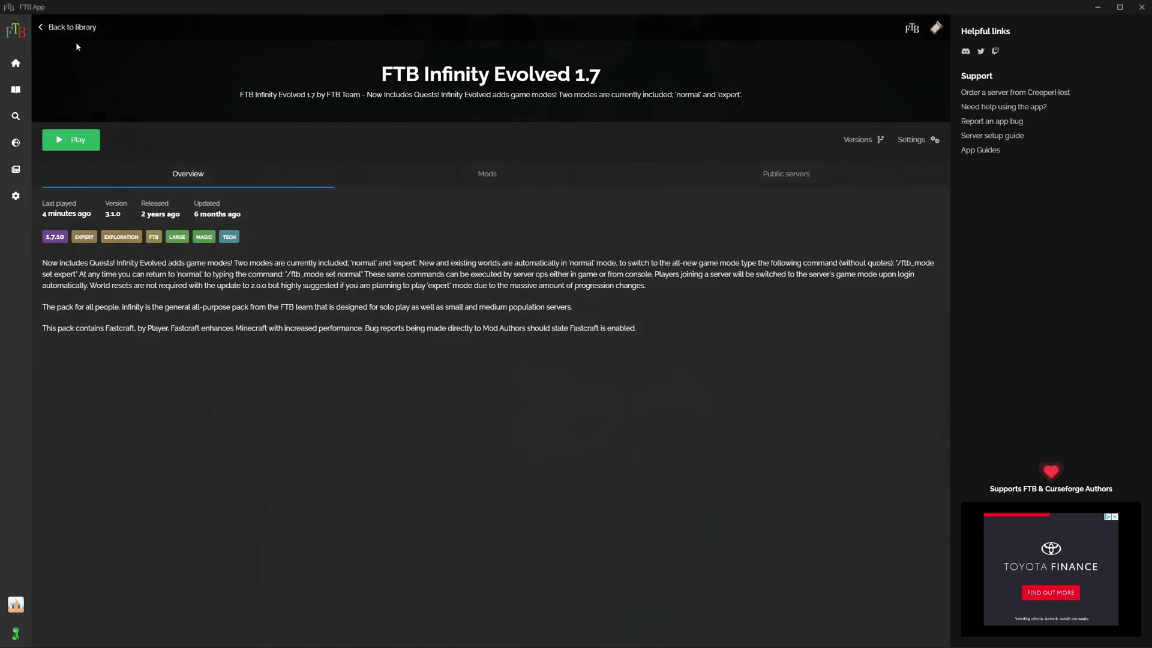
- Launch the FTB Infinity Evolved 1.7 modpack and create a Survival world named New World with the default world options
click(73, 143)
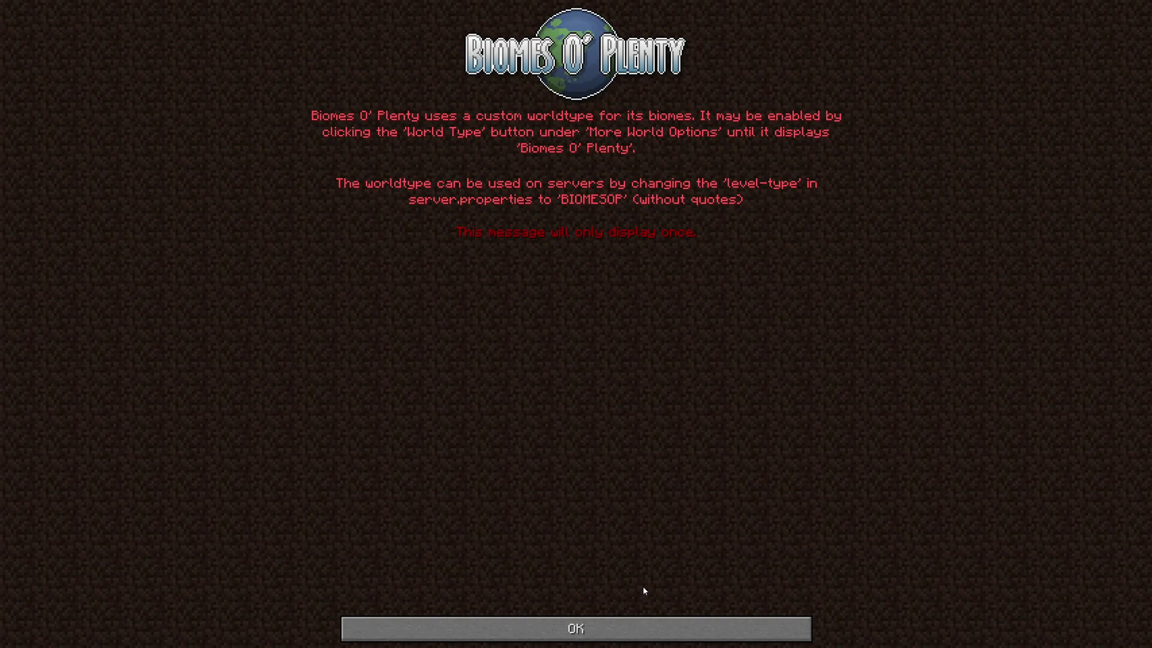
click(569, 631)
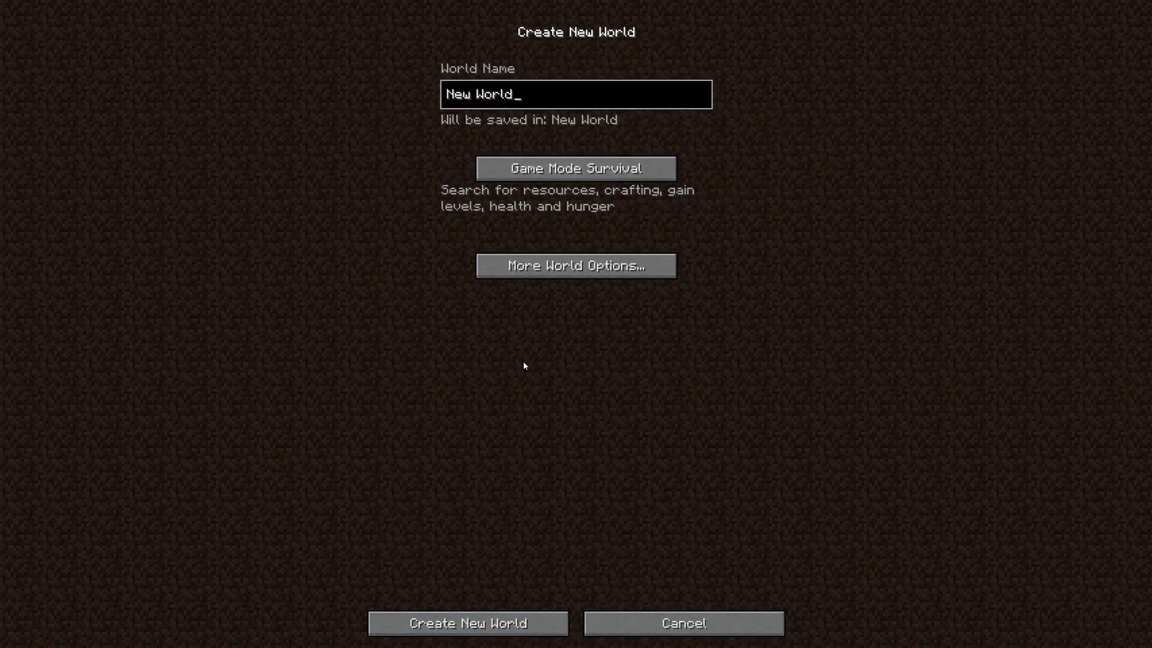
click(491, 624)
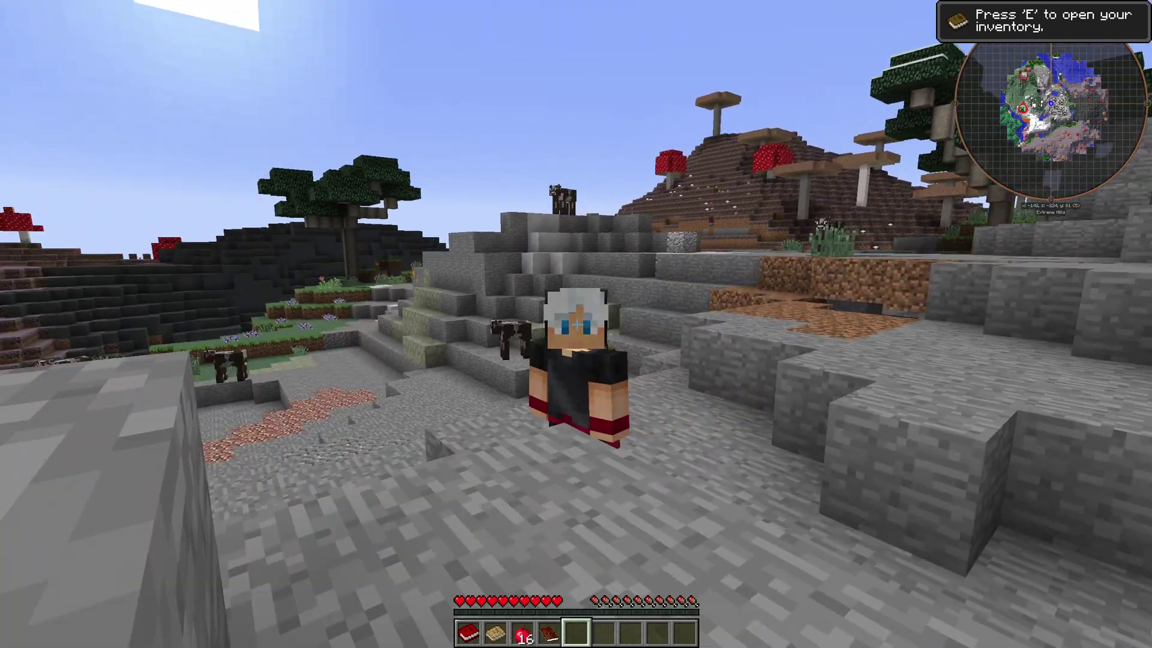
- Examine the alphabetical list of installed mods from the paused world, down to its last entries, and return to the game
key(Escape)
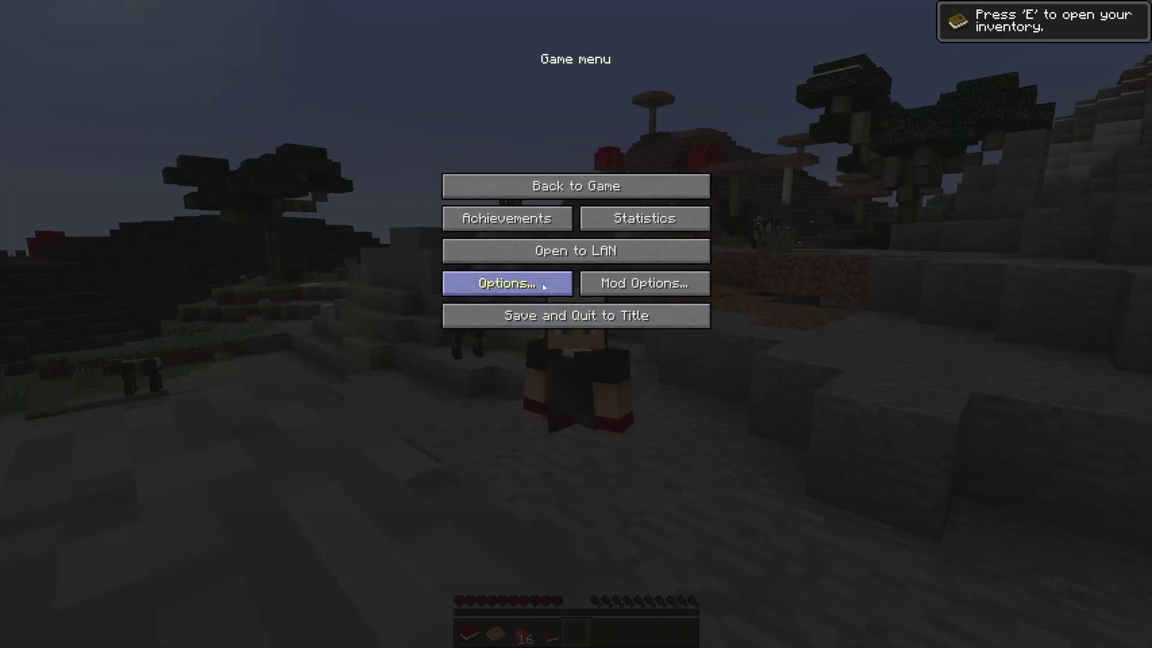
click(631, 292)
drag(208, 63, 228, 522)
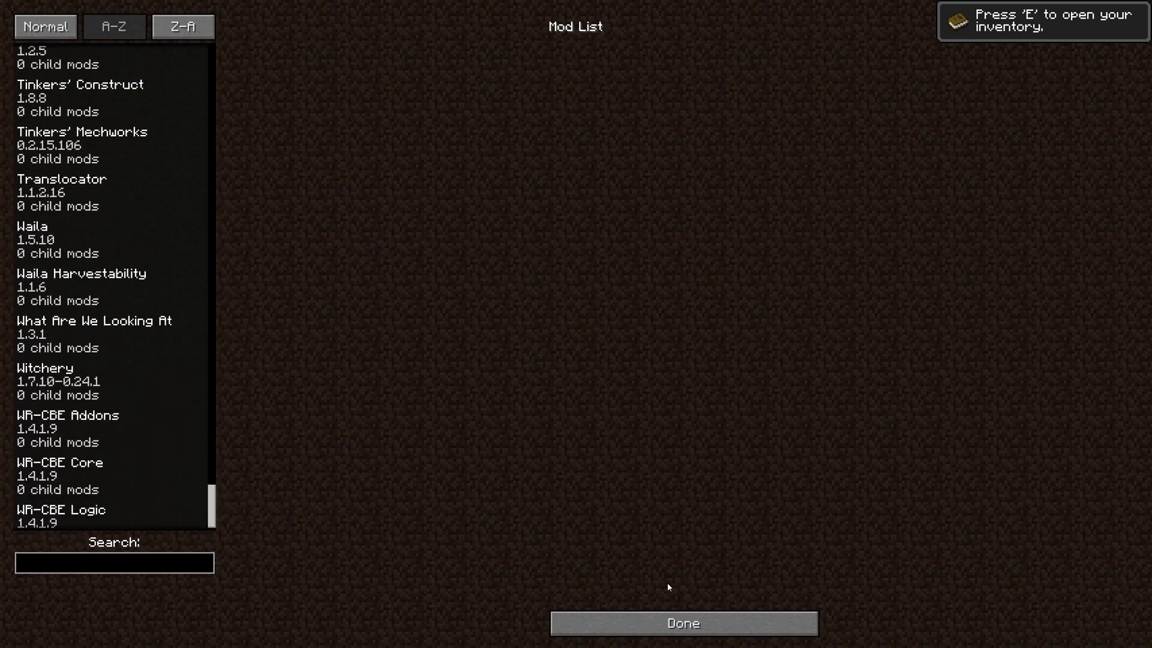
click(670, 623)
key(Escape)
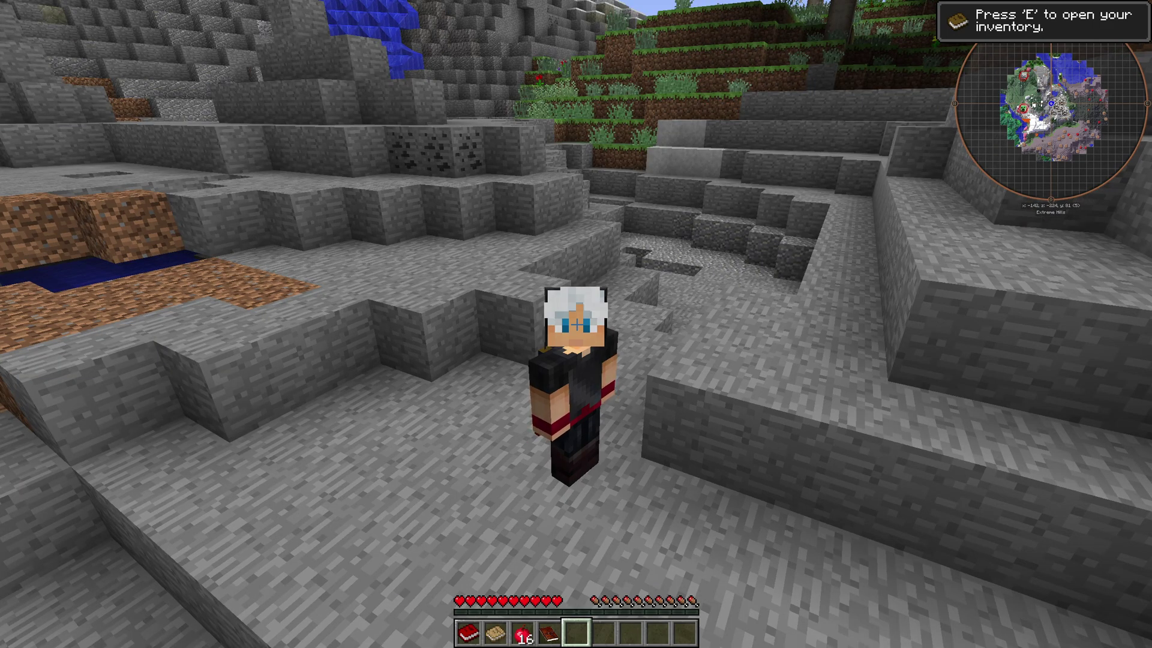
key(w)
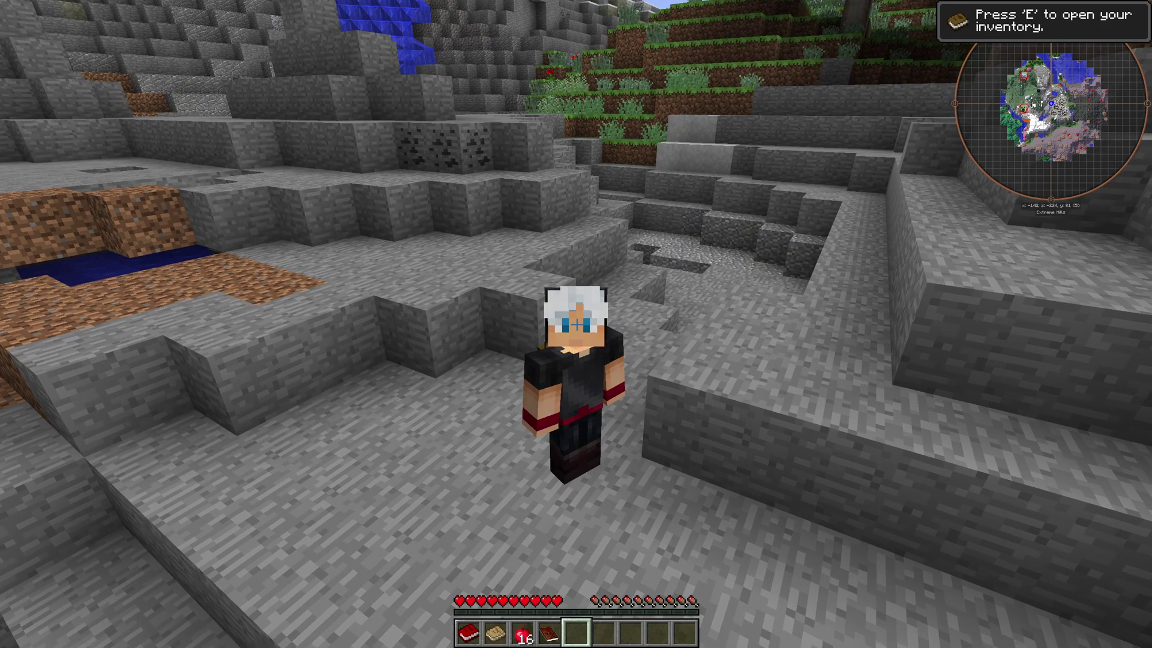